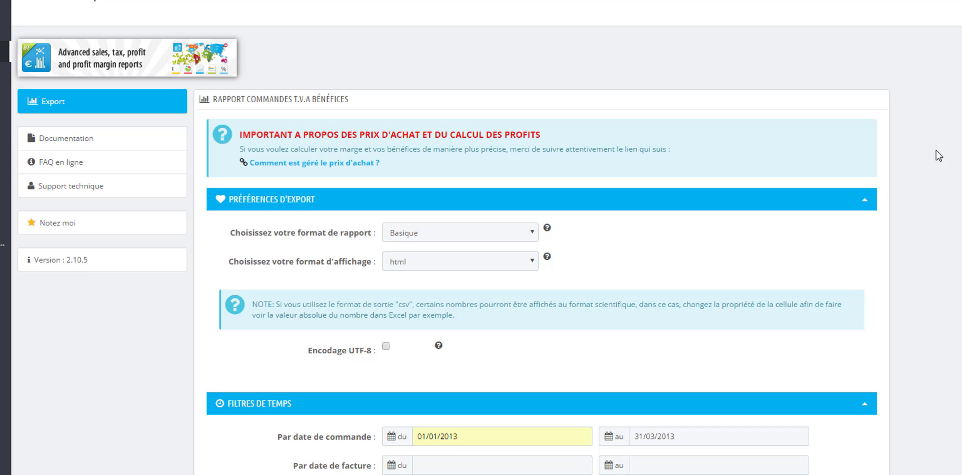
Set the report format to Produit in the export preferences.
left_click(527, 233)
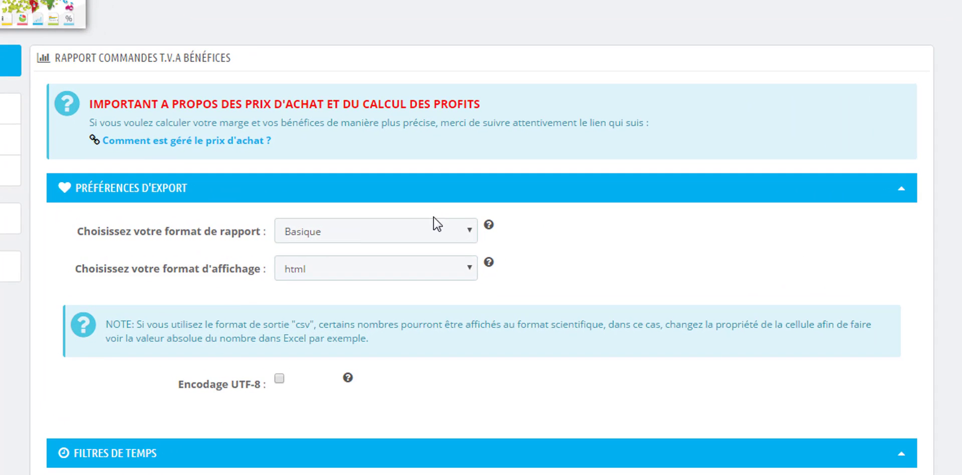
left_click(436, 226)
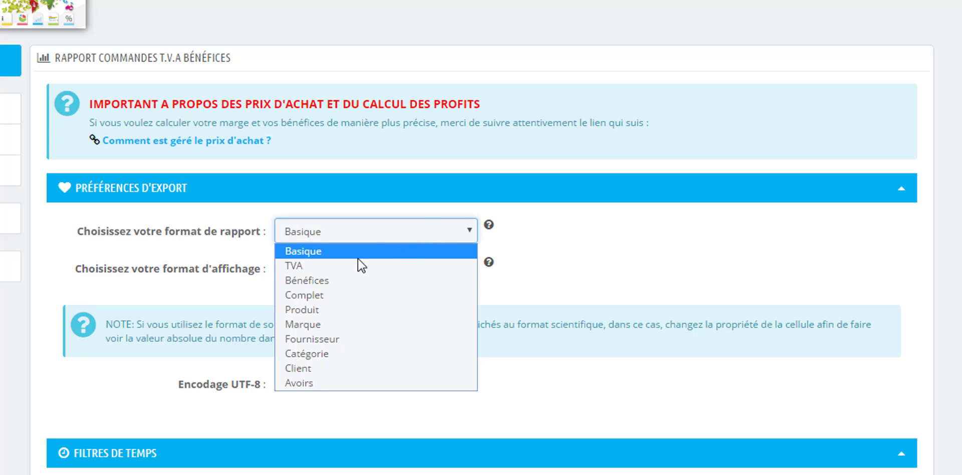
left_click(321, 309)
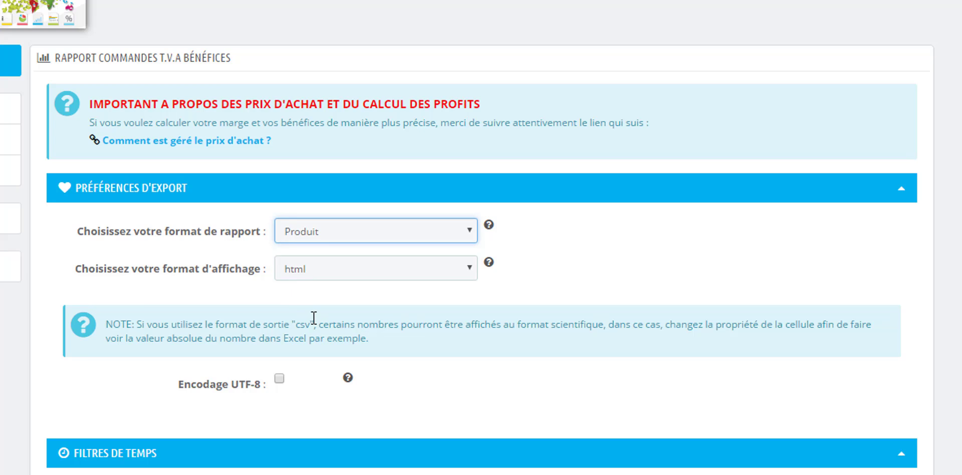
Filter the report by order date from 01/03/2013 to 31/03/2013.
scroll(733, 325, "down", 5)
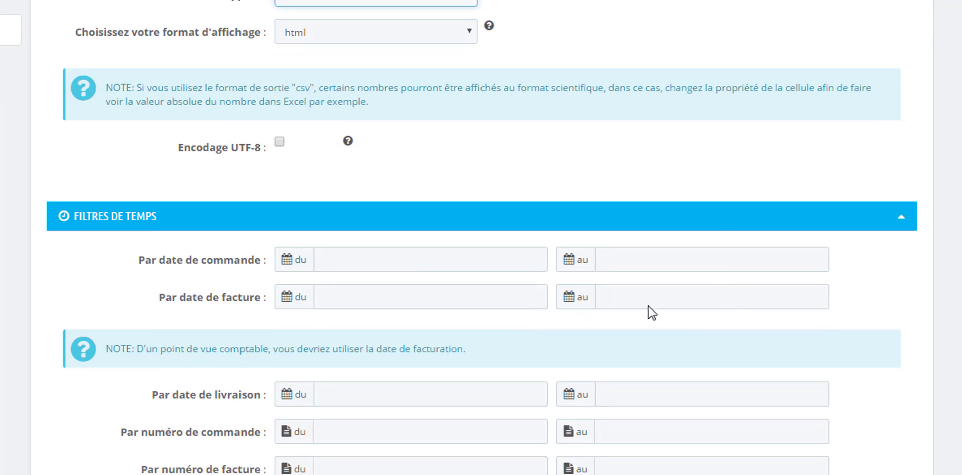
left_click(351, 253)
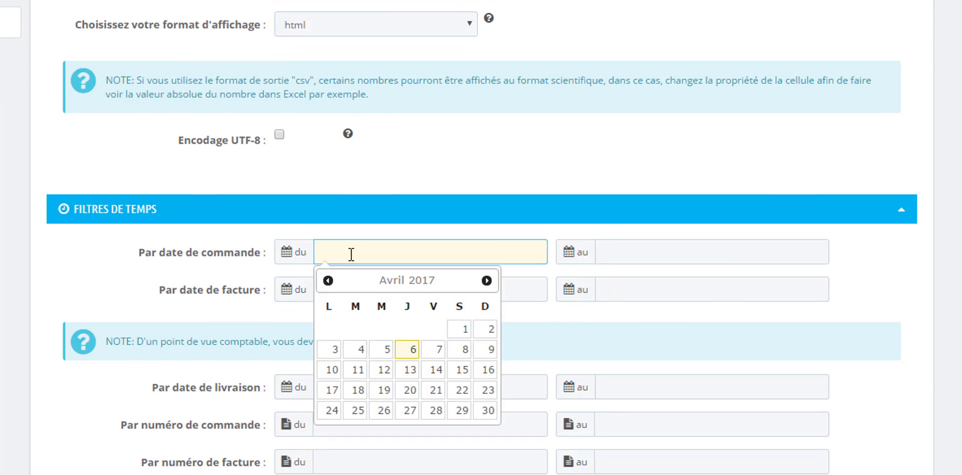
type("01/03/2013")
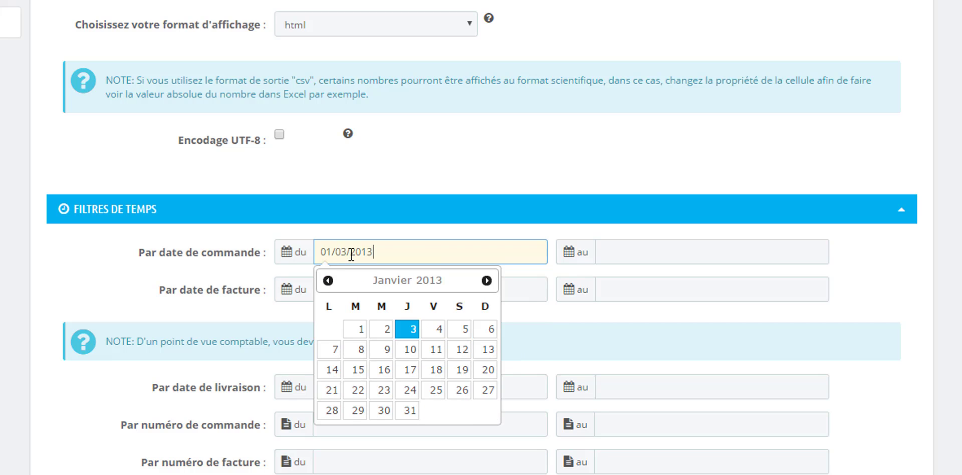
left_click(704, 248)
type("31/03")
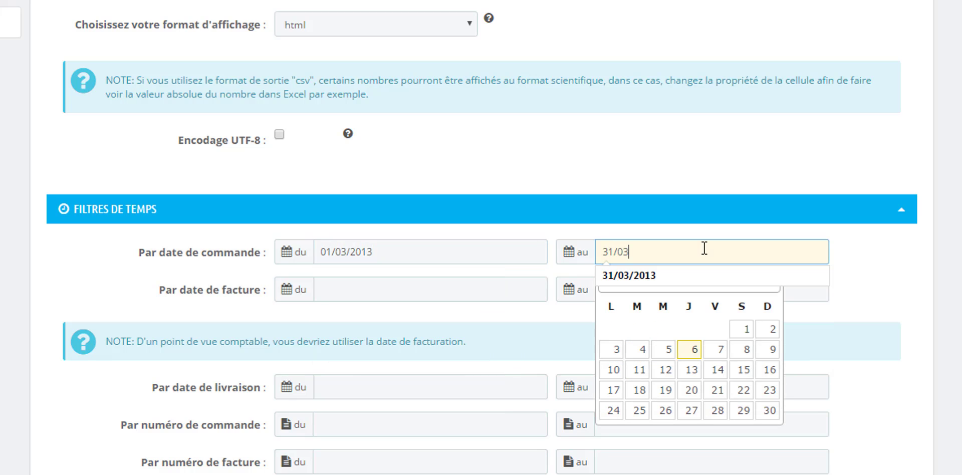
type("/2013")
Include the order statuses En cours de livraison and Livré in the status filter.
left_click_drag(961, 286, 961, 405)
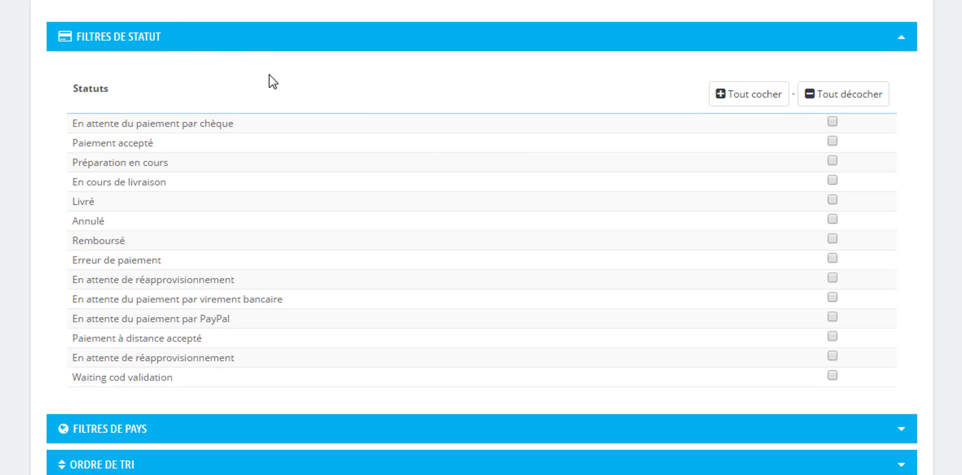
left_click(832, 180)
left_click(832, 200)
Check the country filter section and choose TVA produits as the sort field.
scroll(927, 209, "down", 6)
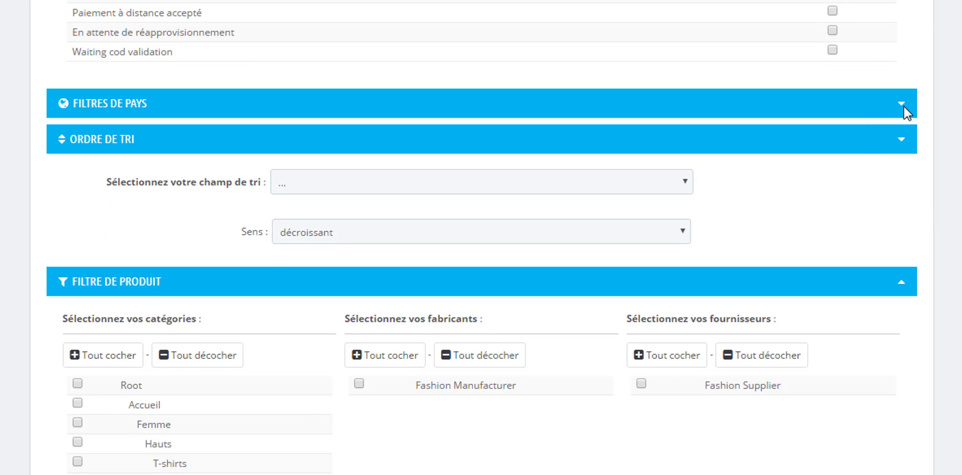
left_click(904, 104)
left_click(904, 104)
left_click(686, 185)
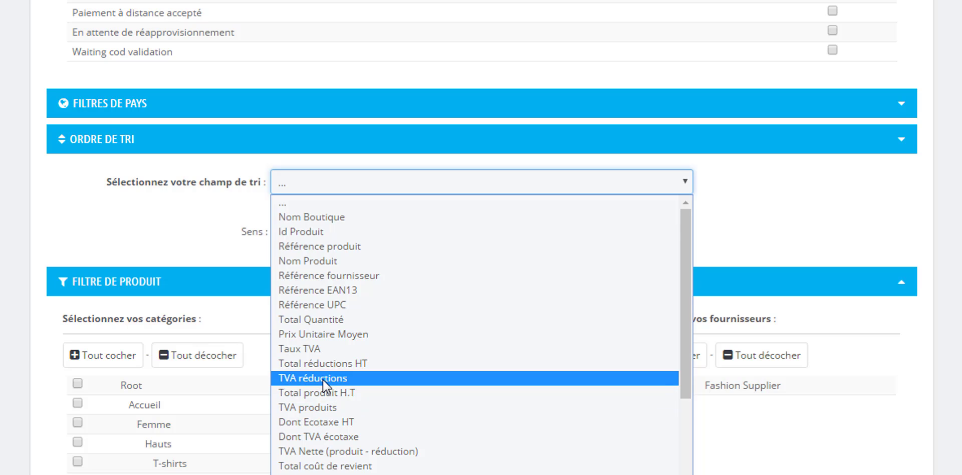
left_click(314, 406)
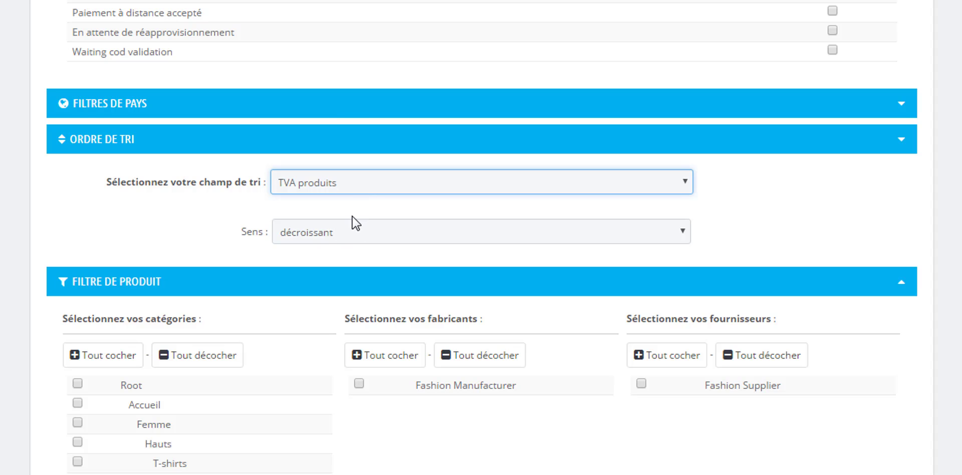
Set the VAT rate in the product filter to 20.000.
scroll(655, 300, "down", 1)
scroll(271, 142, "down", 4)
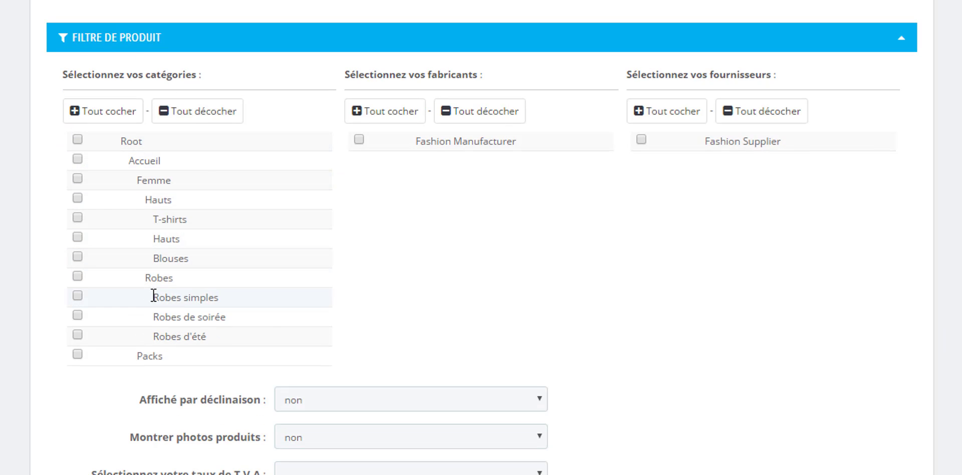
scroll(293, 207, "down", 1)
scroll(293, 208, "down", 1)
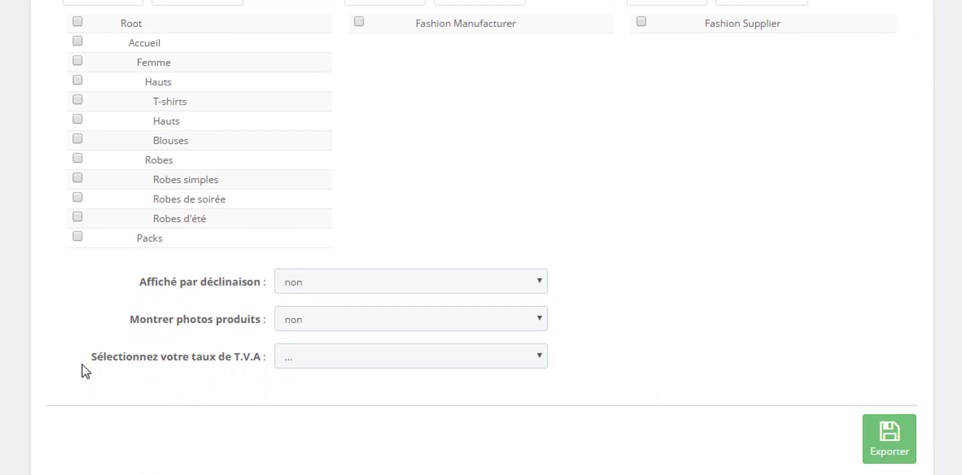
left_click_drag(91, 356, 260, 367)
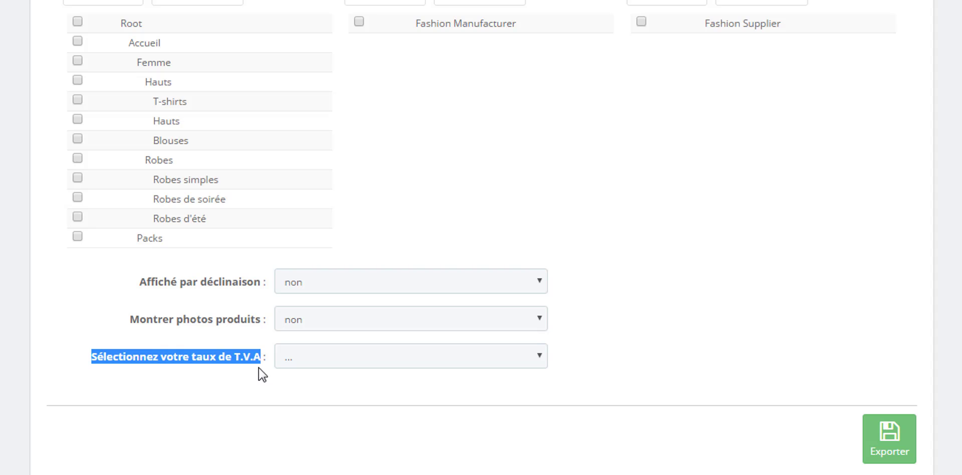
left_click(263, 375)
left_click(544, 367)
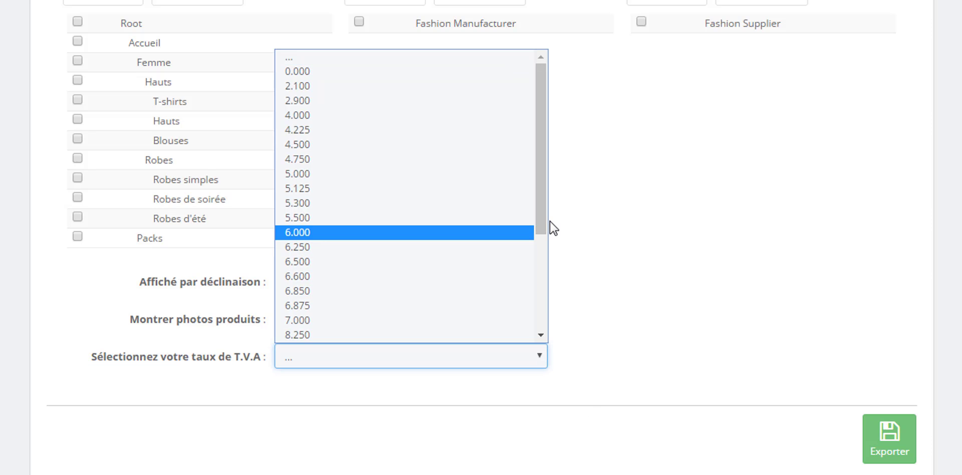
scroll(543, 260, "down", 3)
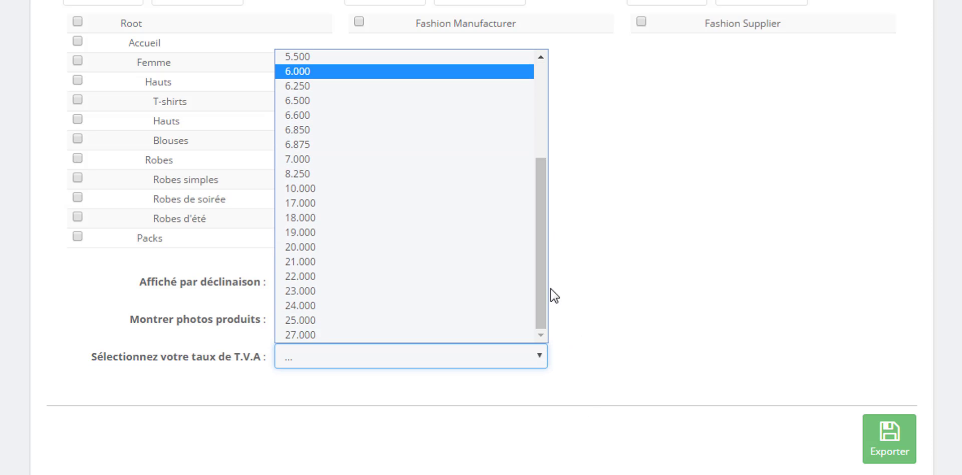
left_click(323, 253)
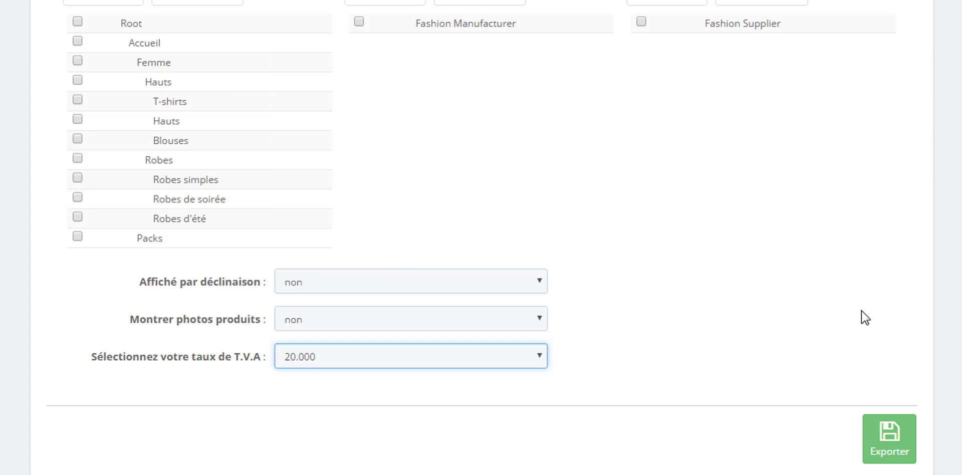
Export the product report and review its VAT rate column down through the product rows to the totals.
left_click(897, 447)
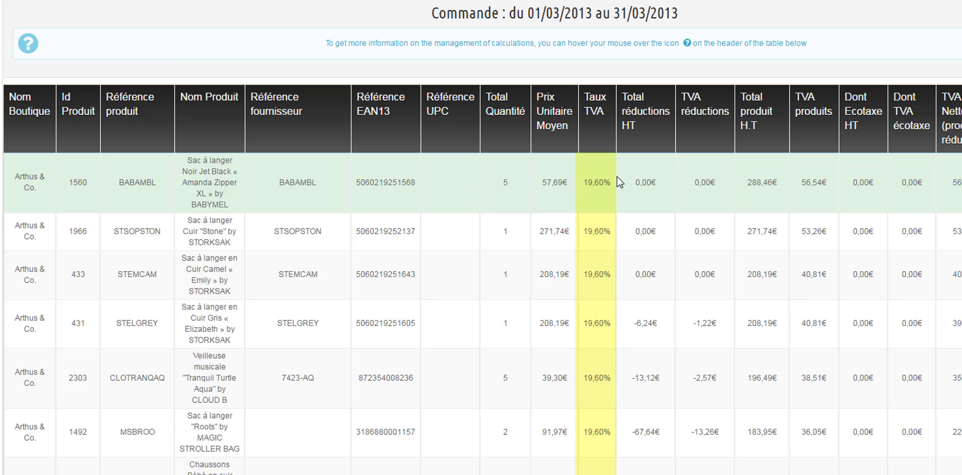
scroll(483, 240, "down", 20)
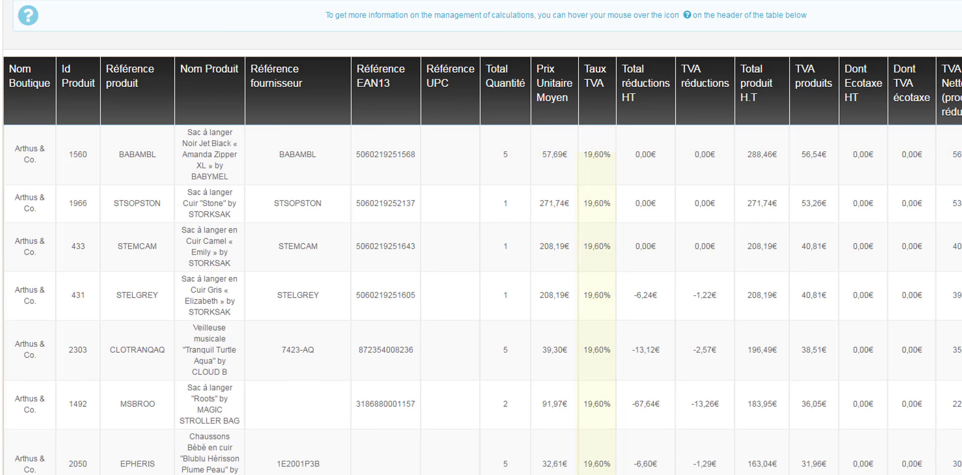
scroll(481, 237, "down", 20)
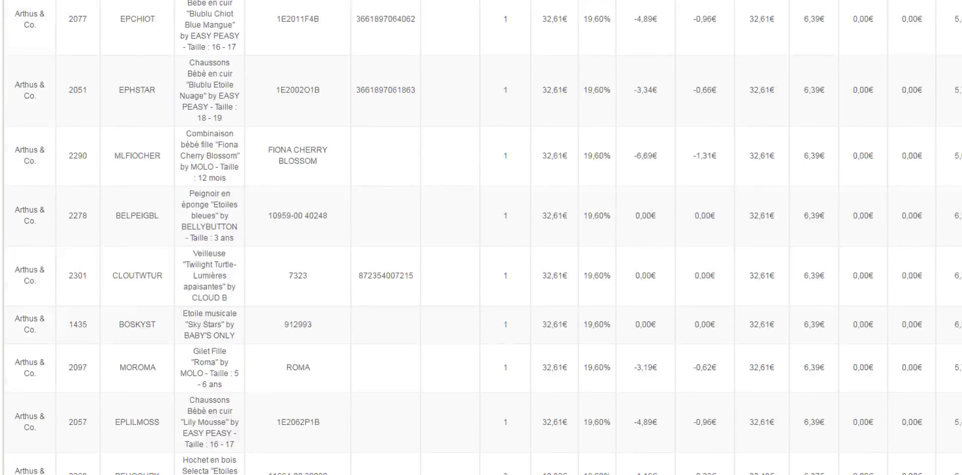
scroll(481, 237, "down", 7)
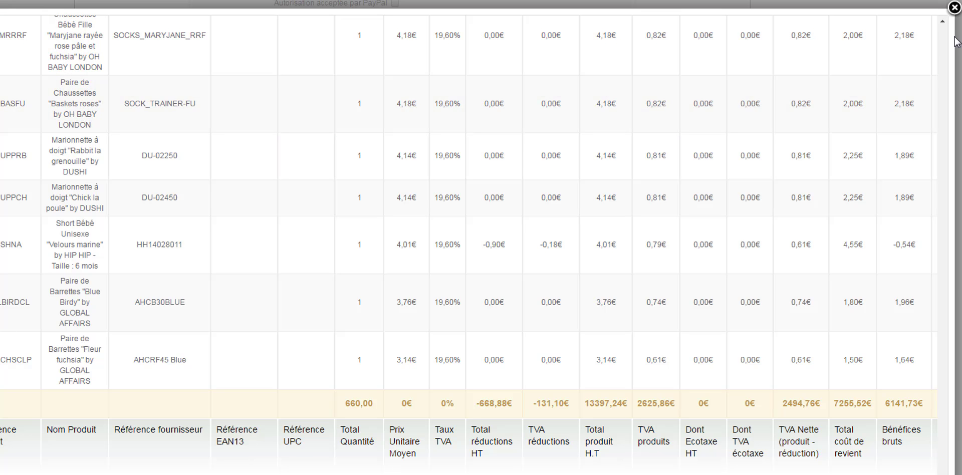
Close the generated report and change the VAT rate in the product filter to 5.000.
left_click(954, 9)
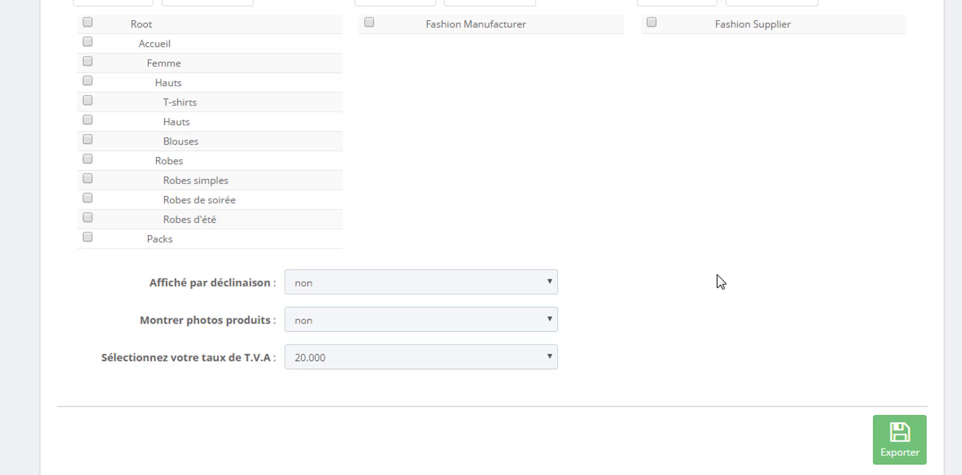
left_click(456, 359)
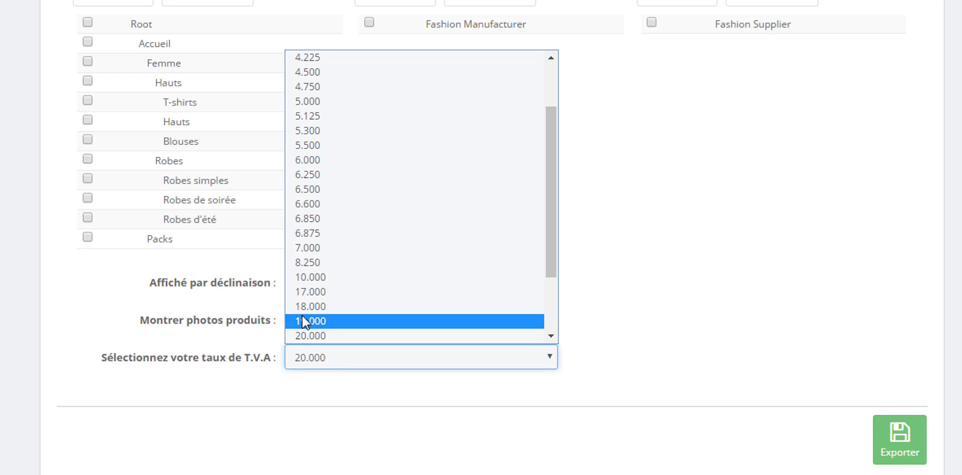
left_click(330, 103)
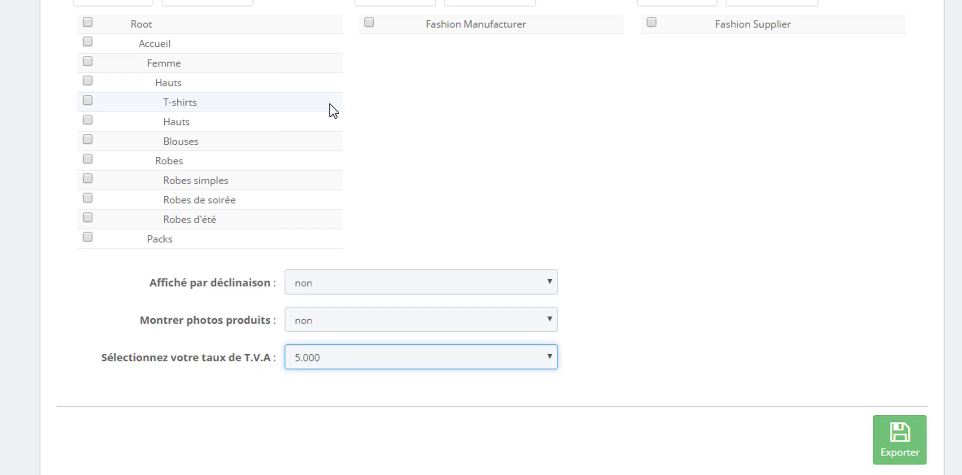